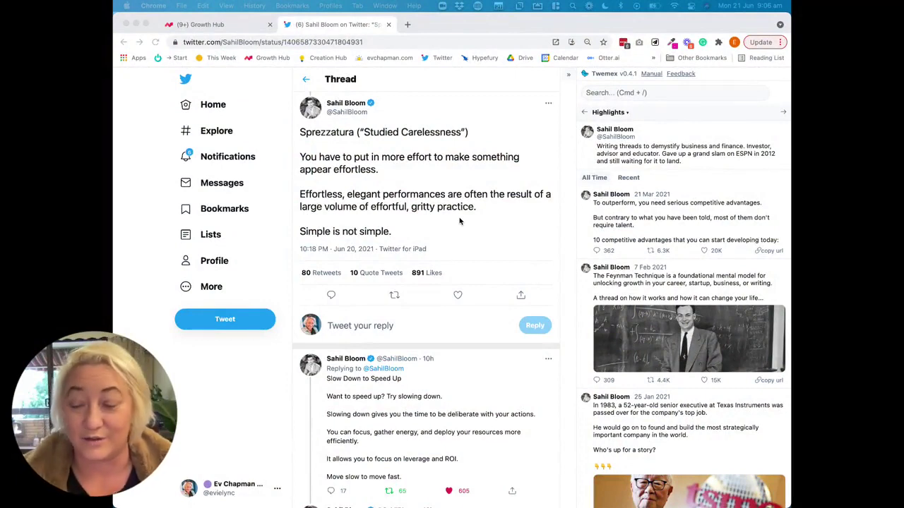
- Return to the thread's opening tweet and start a new form in the Save to Notion extension
{"action": "left_click", "coordinate": [306, 82]}
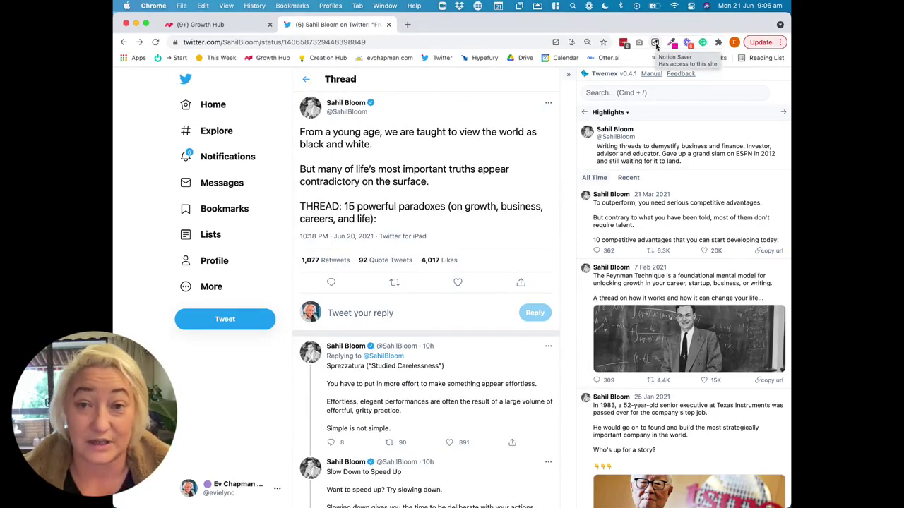
{"action": "left_click", "coordinate": [655, 43]}
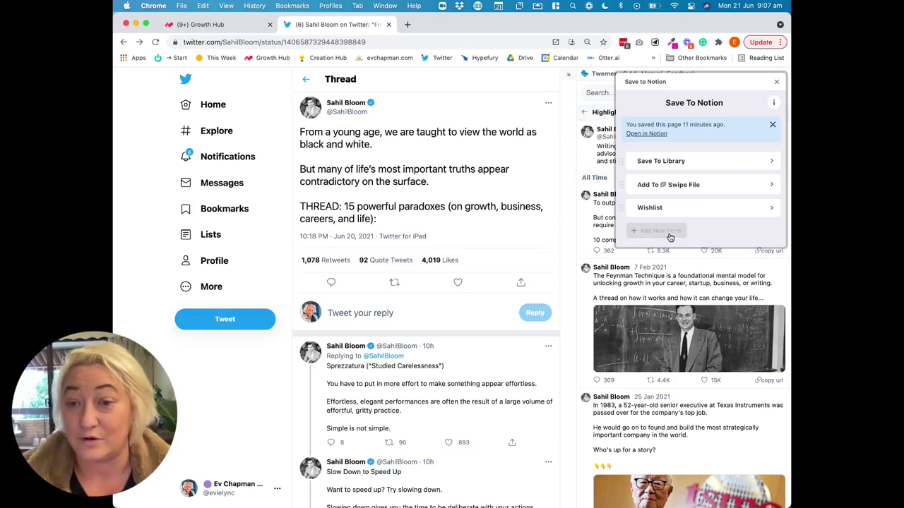
{"action": "left_click", "coordinate": [652, 233]}
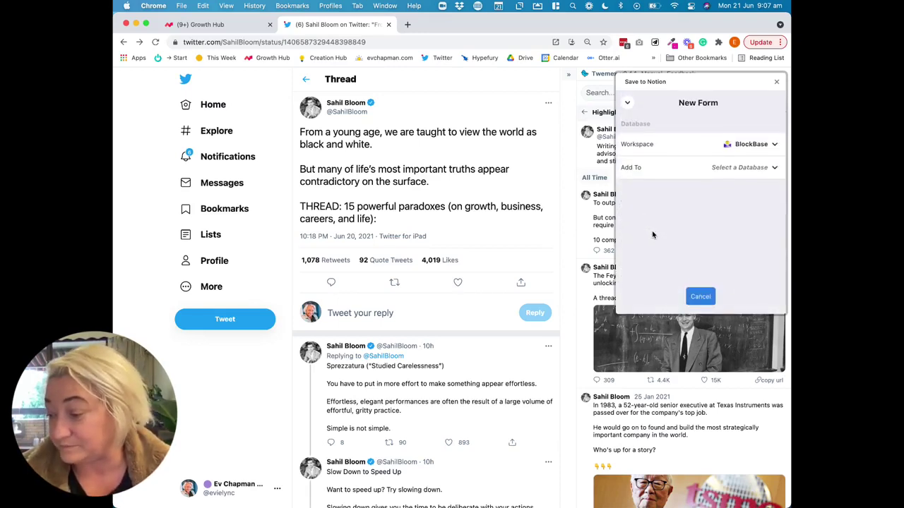
- Set the new form's workspace to Main Workspace and its destination database to The Library
{"action": "left_click", "coordinate": [745, 149]}
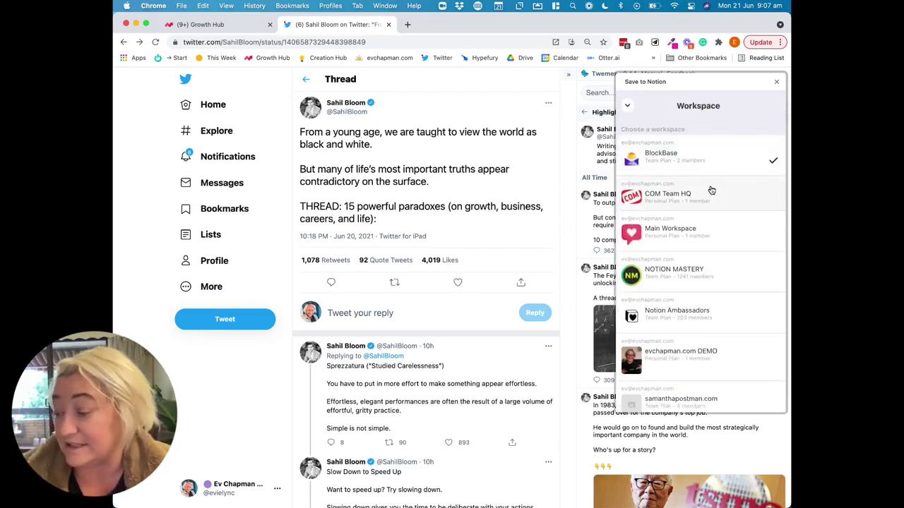
{"action": "left_click", "coordinate": [706, 231]}
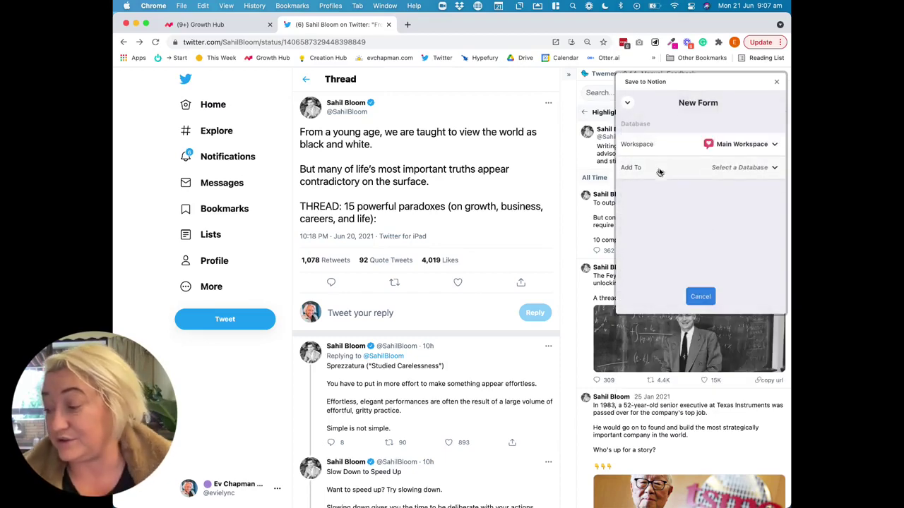
{"action": "left_click", "coordinate": [708, 173]}
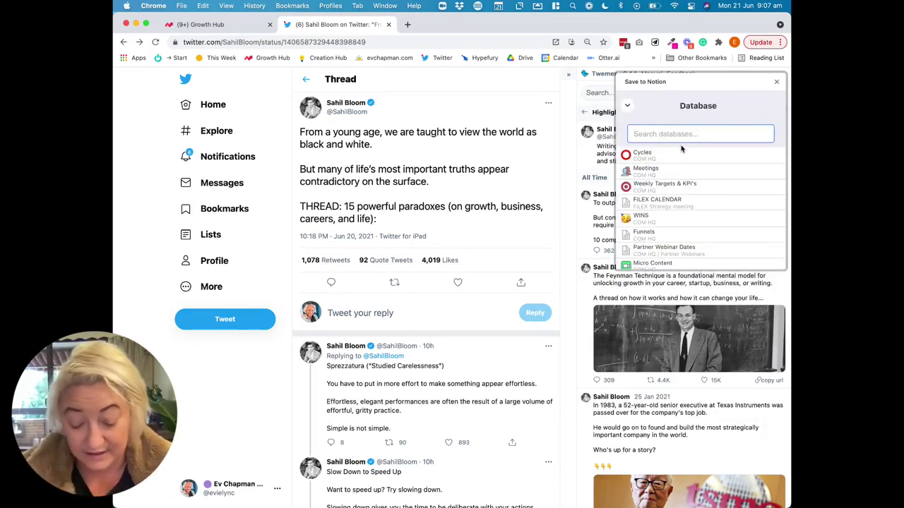
{"action": "type", "text": "librar"}
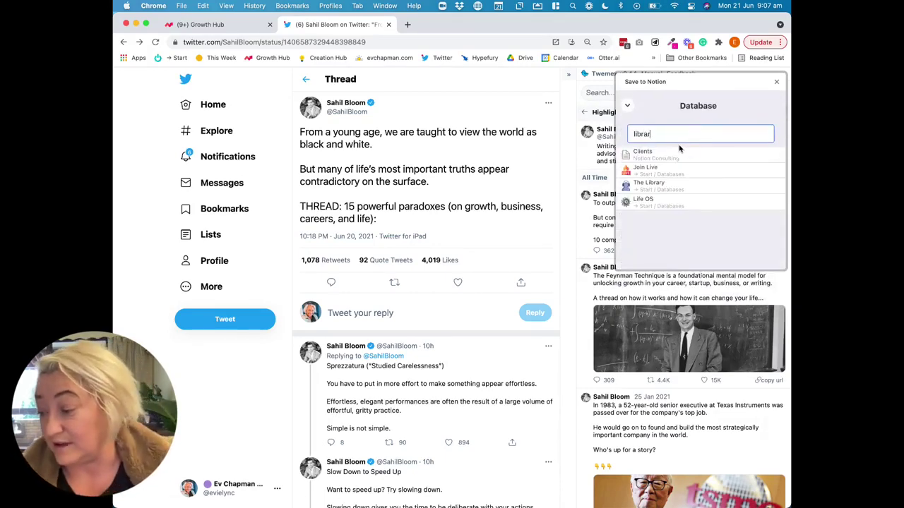
{"action": "left_click", "coordinate": [676, 183]}
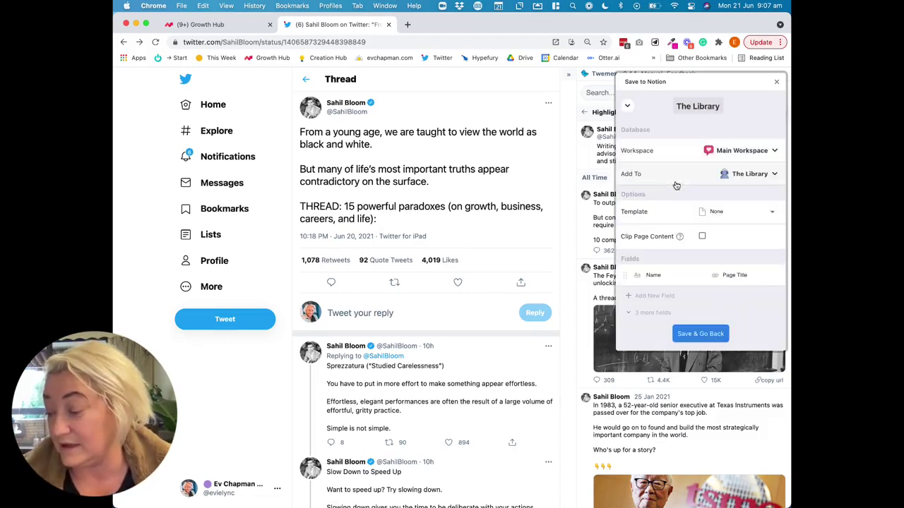
- Choose New Twitter Thread as the template for pages created with the form
{"action": "left_click", "coordinate": [742, 213]}
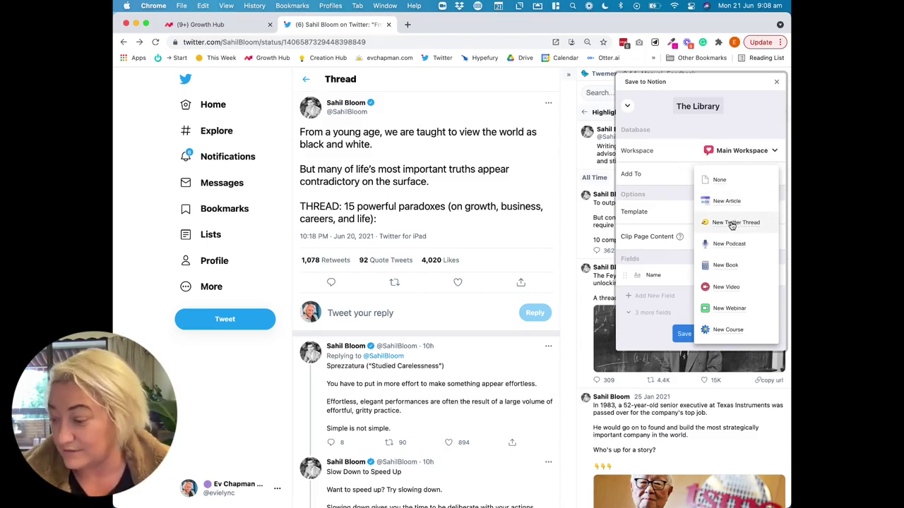
{"action": "left_click", "coordinate": [732, 224]}
{"action": "scroll", "coordinate": [685, 231], "scroll_direction": "down", "scroll_amount": 2}
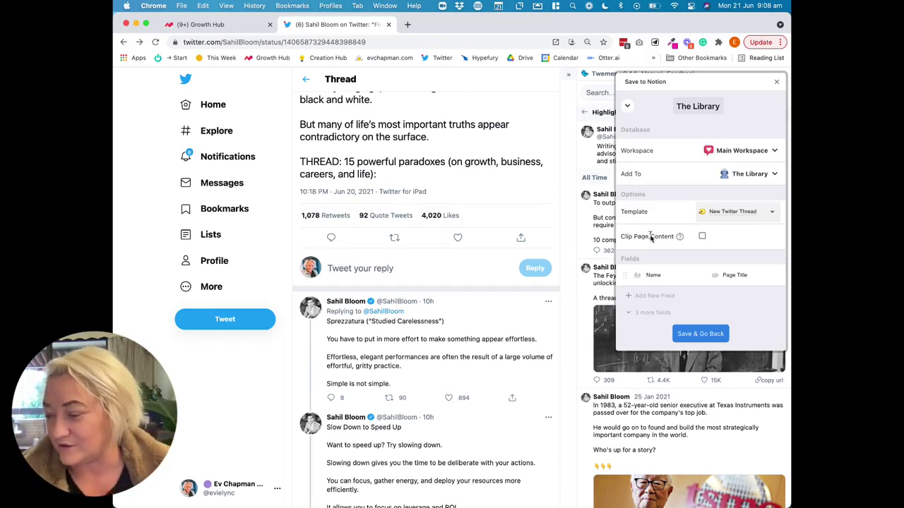
{"action": "scroll", "coordinate": [654, 236], "scroll_direction": "down", "scroll_amount": 1}
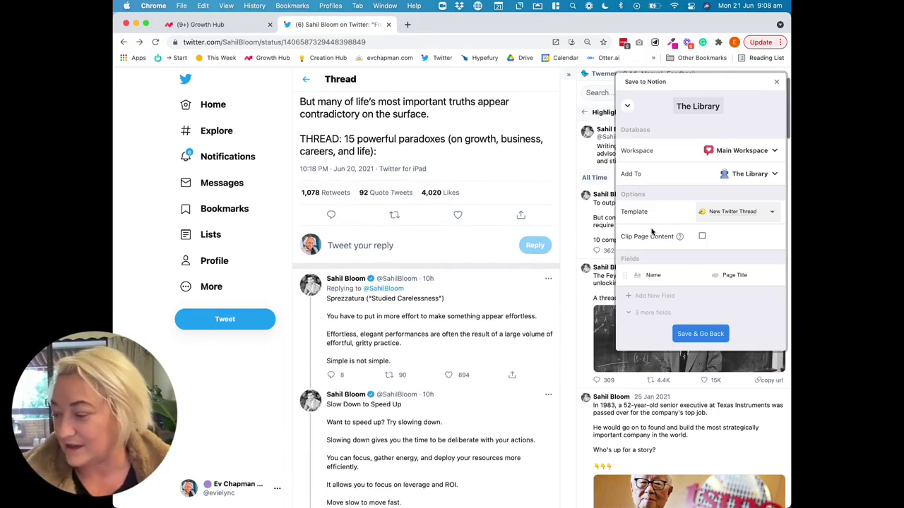
- Reveal the form's extra fields and delete the icon and content image fields
{"action": "left_click", "coordinate": [649, 312]}
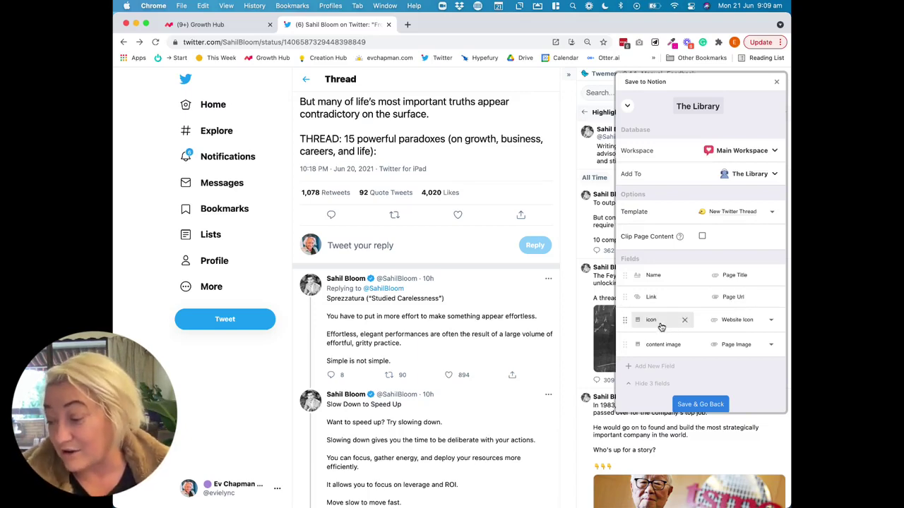
{"action": "left_click_drag", "start_coordinate": [627, 320], "coordinate": [648, 346]}
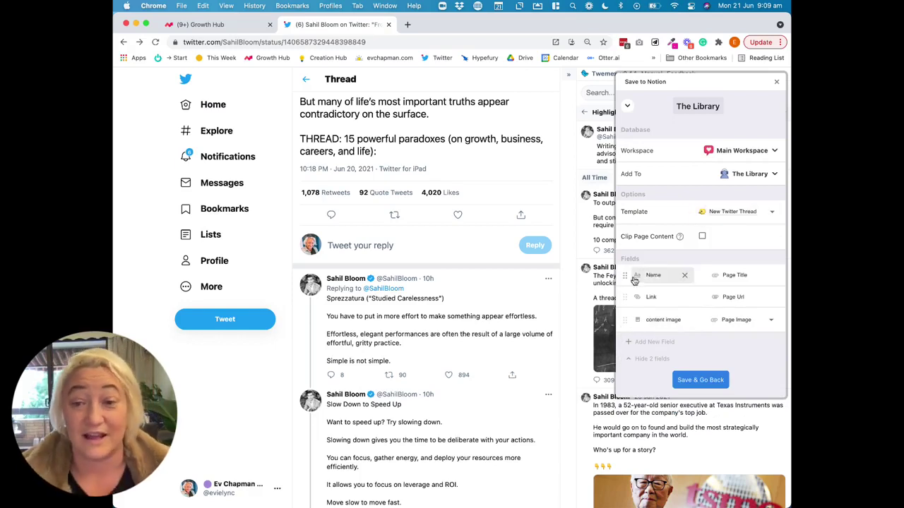
{"action": "left_click", "coordinate": [626, 321]}
{"action": "left_click", "coordinate": [640, 349]}
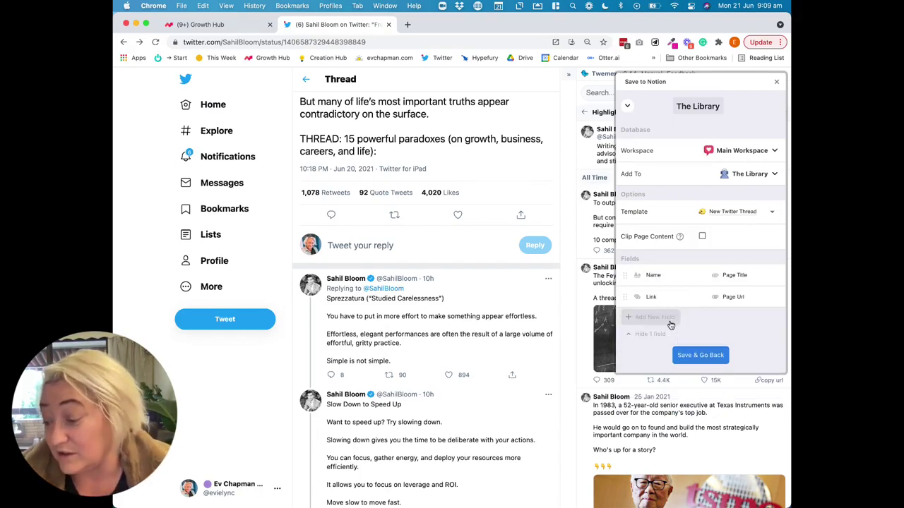
{"action": "left_click", "coordinate": [649, 329]}
{"action": "left_click", "coordinate": [654, 319]}
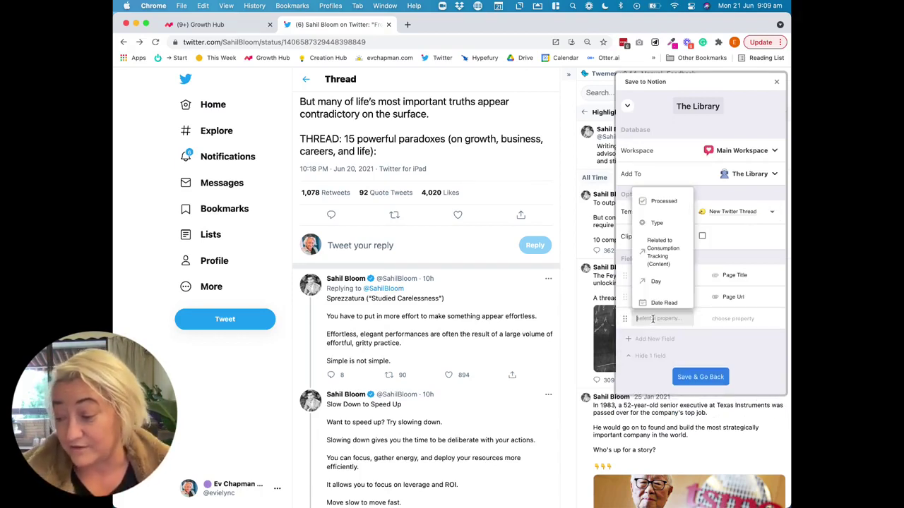
{"action": "scroll", "coordinate": [660, 258], "scroll_direction": "down", "scroll_amount": 5}
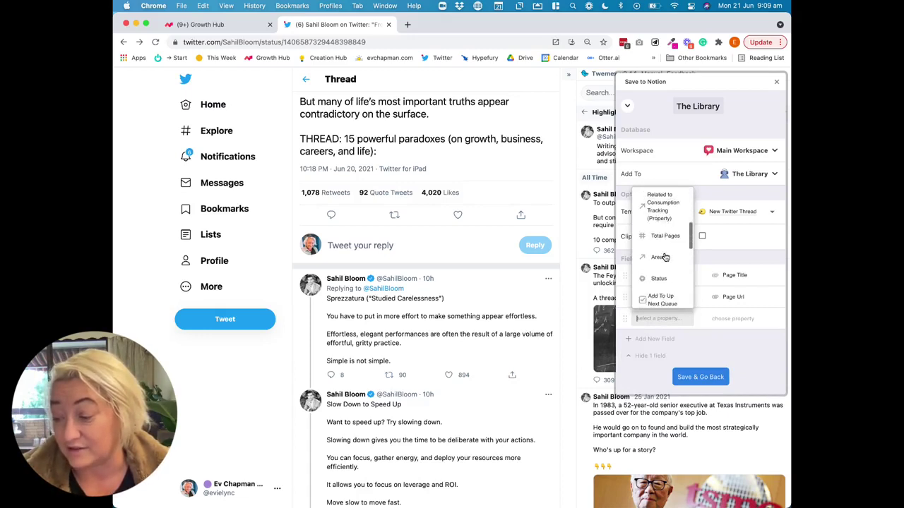
{"action": "scroll", "coordinate": [665, 259], "scroll_direction": "up", "scroll_amount": 5}
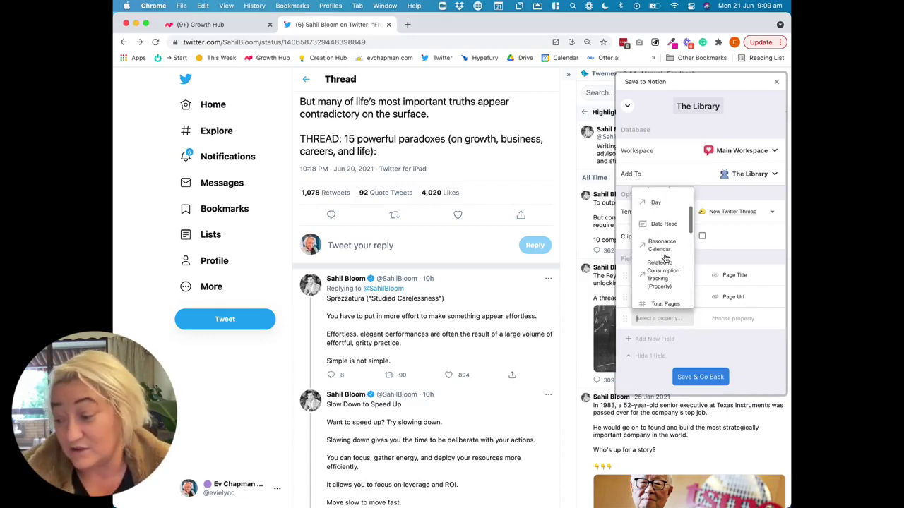
{"action": "scroll", "coordinate": [665, 259], "scroll_direction": "down", "scroll_amount": 2}
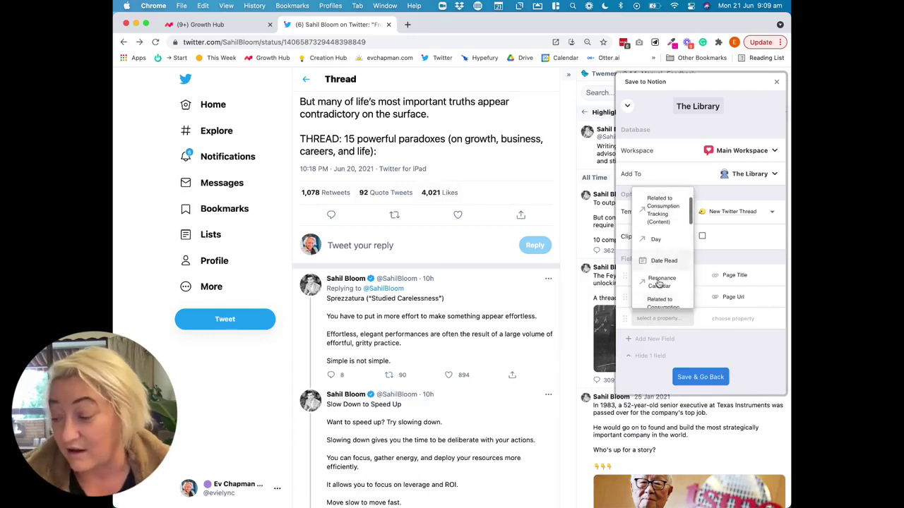
{"action": "left_click", "coordinate": [625, 320]}
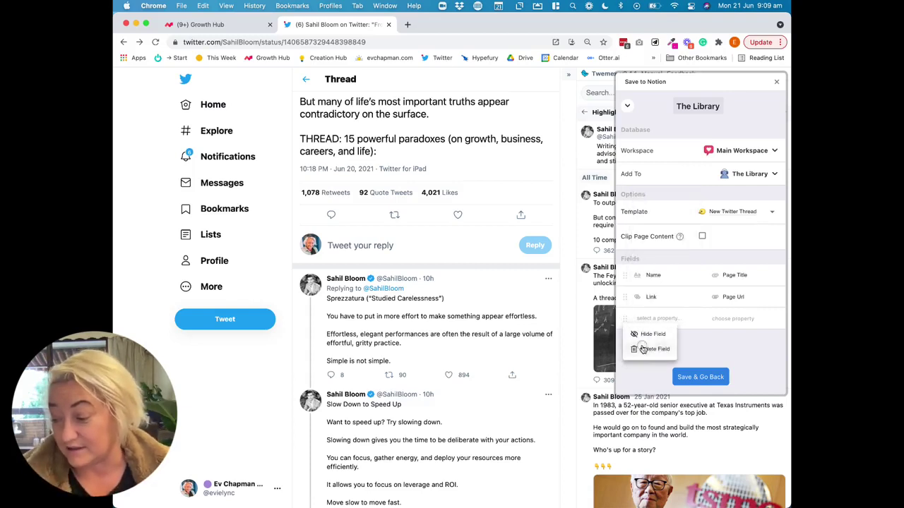
{"action": "left_click", "coordinate": [641, 347]}
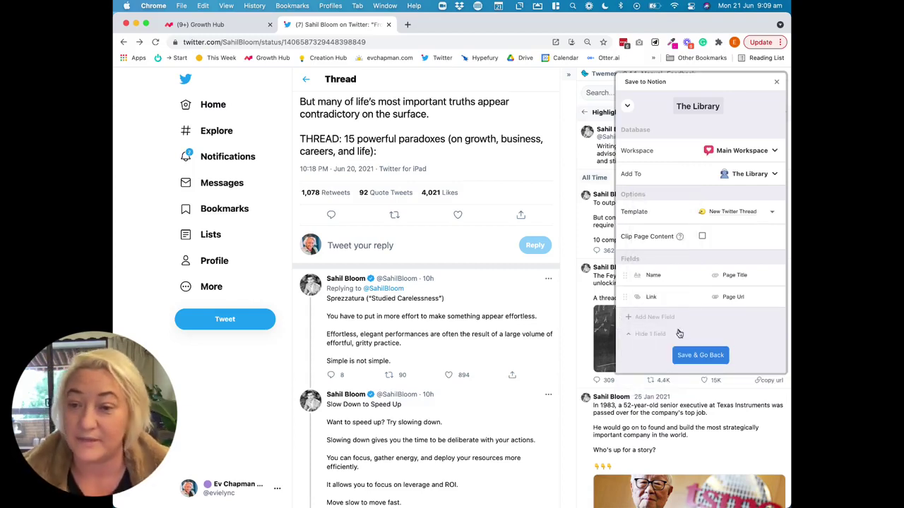
- Save the new form, reopen it for editing and rename it "Save Twitter Thread"
{"action": "left_click", "coordinate": [702, 356]}
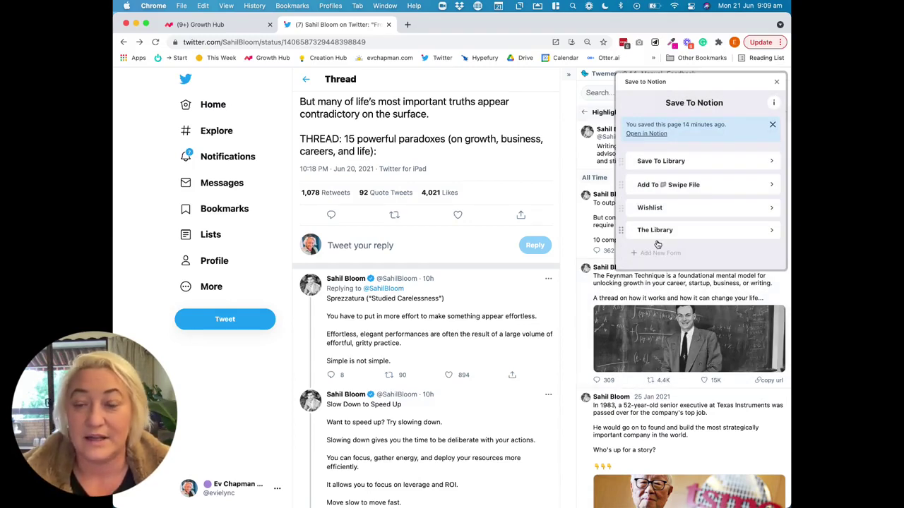
{"action": "left_click", "coordinate": [777, 234]}
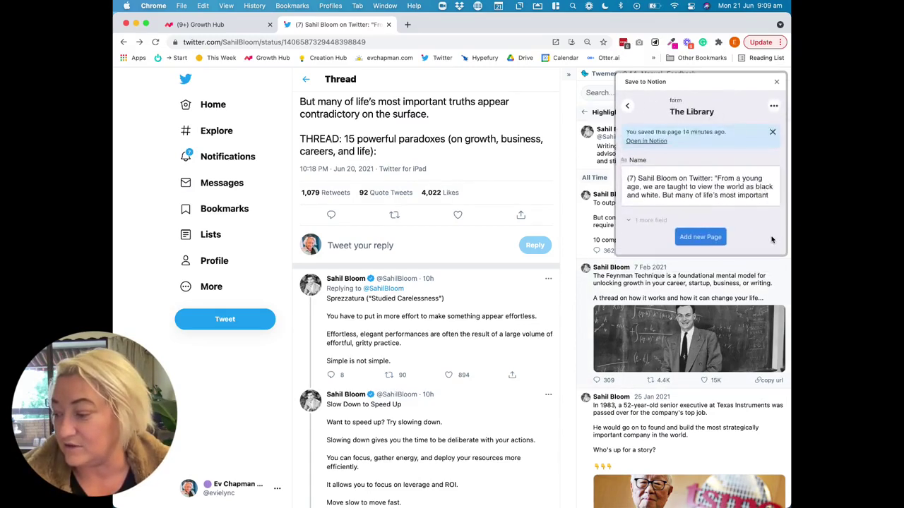
{"action": "left_click", "coordinate": [774, 107]}
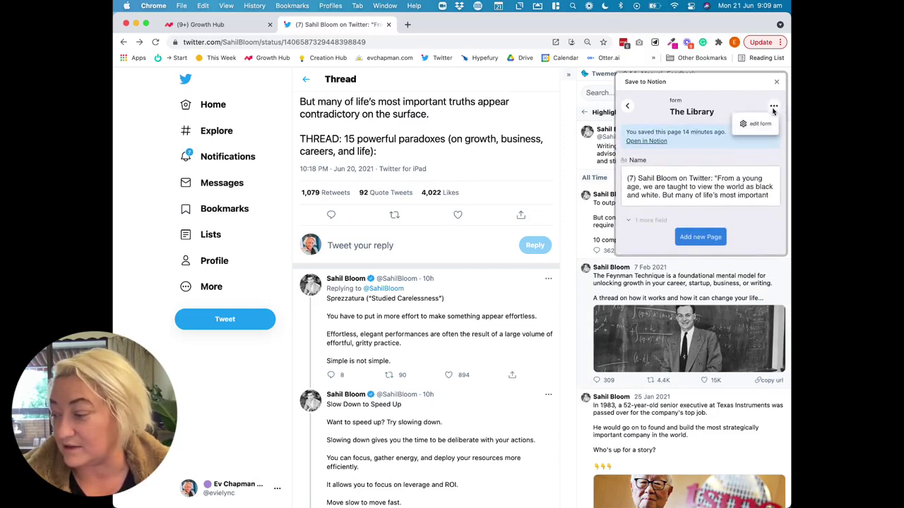
{"action": "left_click", "coordinate": [760, 124]}
{"action": "triple_click", "coordinate": [709, 107]}
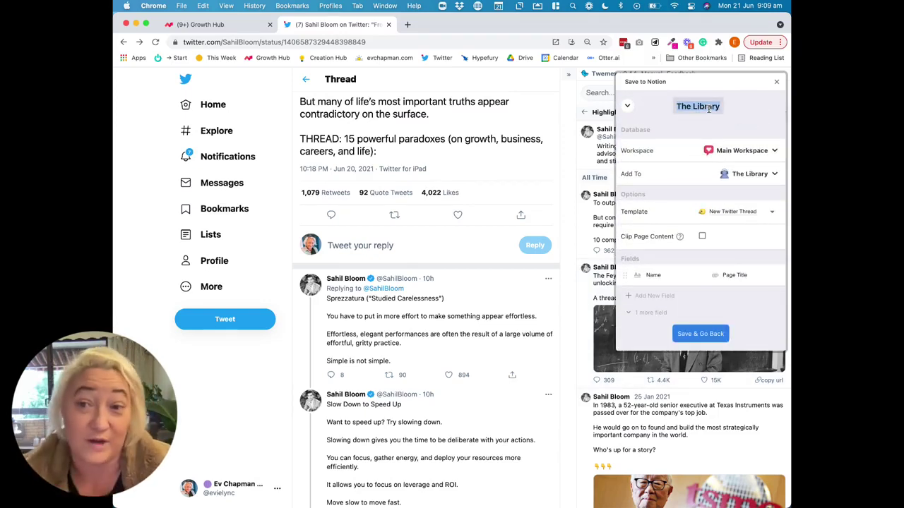
{"action": "type", "text": "Save Twitter"}
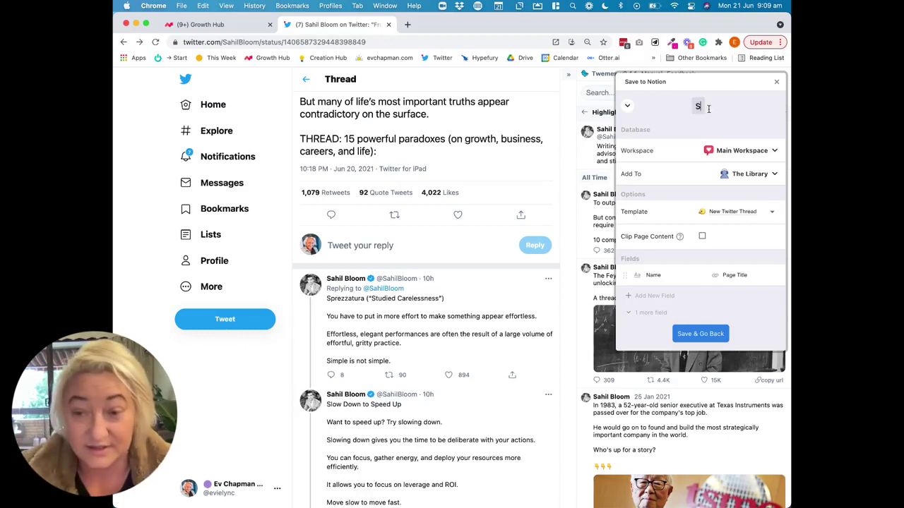
{"action": "type", "text": " Thread"}
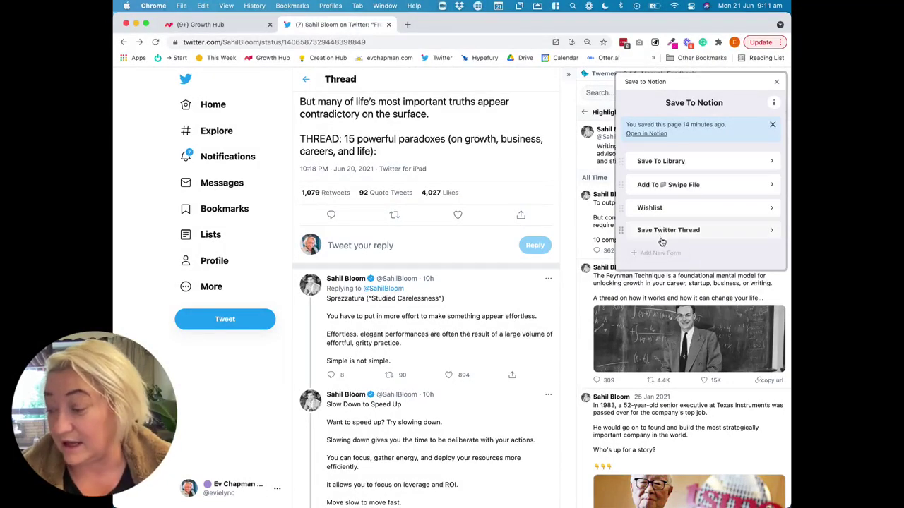
- Save the current thread to Notion as a new page using the Save Twitter Thread form
{"action": "scroll", "coordinate": [395, 141], "scroll_direction": "up", "scroll_amount": 2}
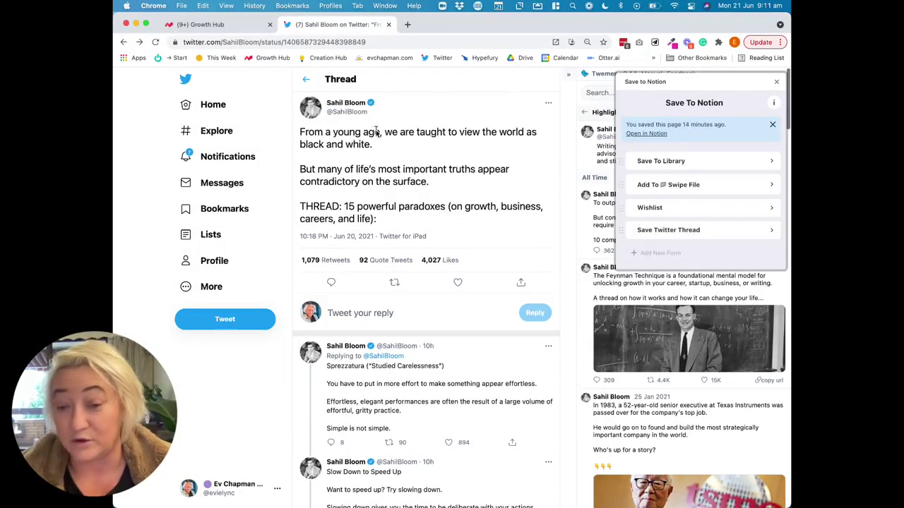
{"action": "left_click", "coordinate": [664, 232]}
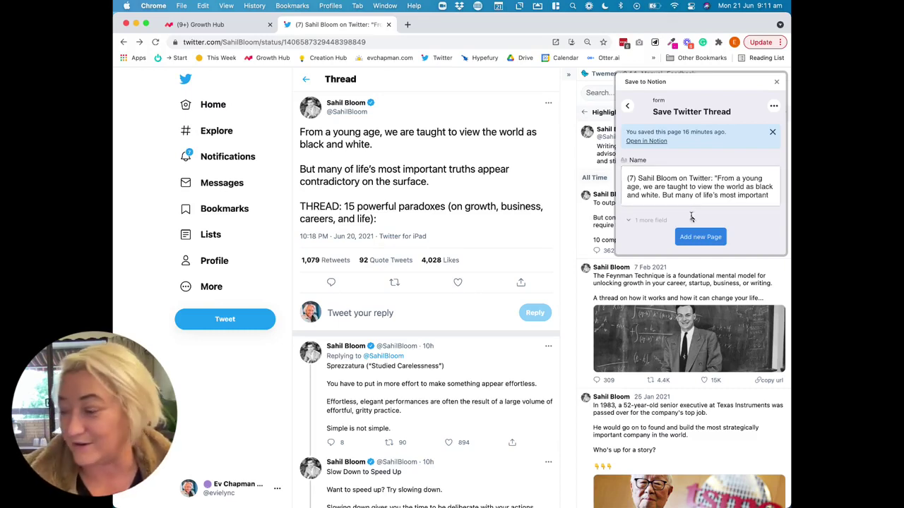
{"action": "left_click", "coordinate": [714, 240]}
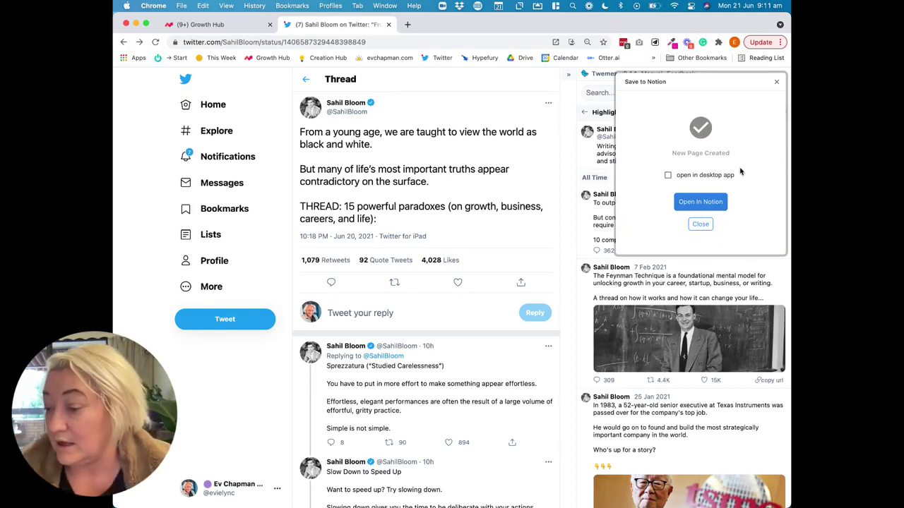
- Switch to the Growth Hub page in Notion and check the clipped thread's entry in The Library table under Process Clipped Media
{"action": "left_click", "coordinate": [206, 25]}
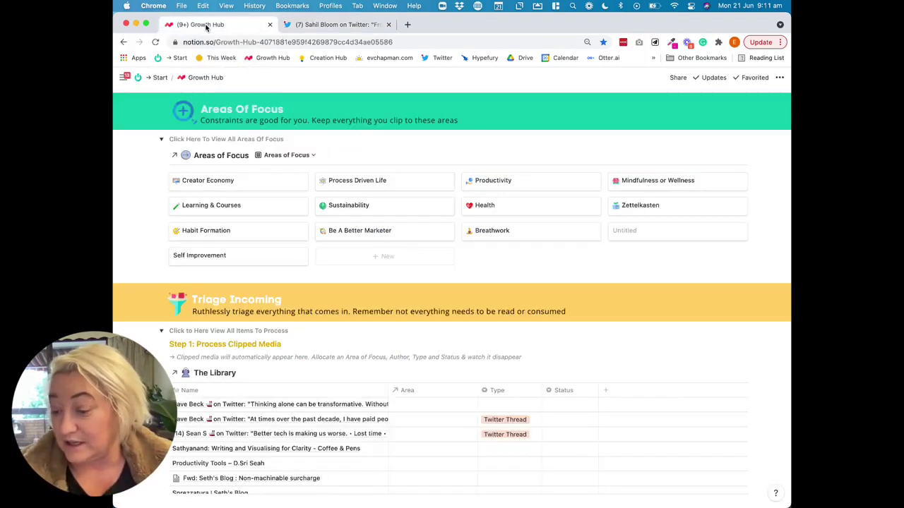
{"action": "scroll", "coordinate": [394, 247], "scroll_direction": "down", "scroll_amount": 3}
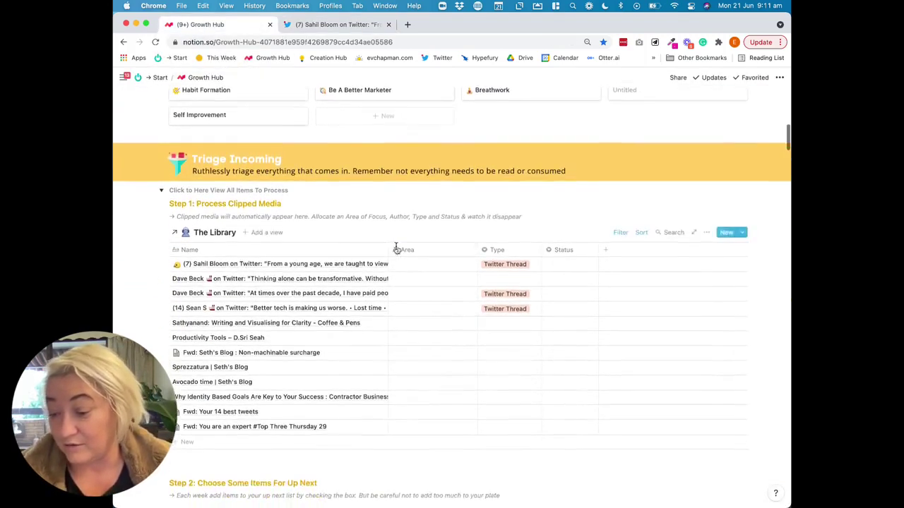
{"action": "scroll", "coordinate": [396, 249], "scroll_direction": "down", "scroll_amount": 2}
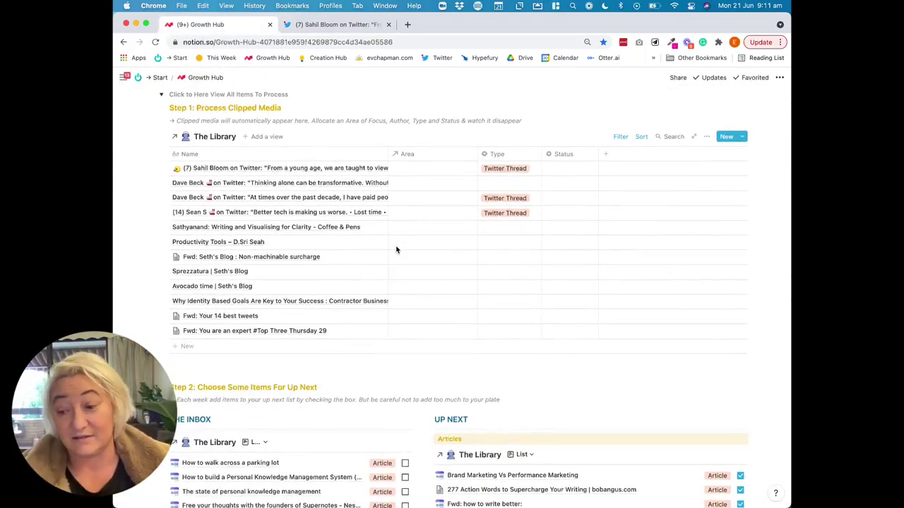
{"action": "scroll", "coordinate": [396, 249], "scroll_direction": "up", "scroll_amount": 1}
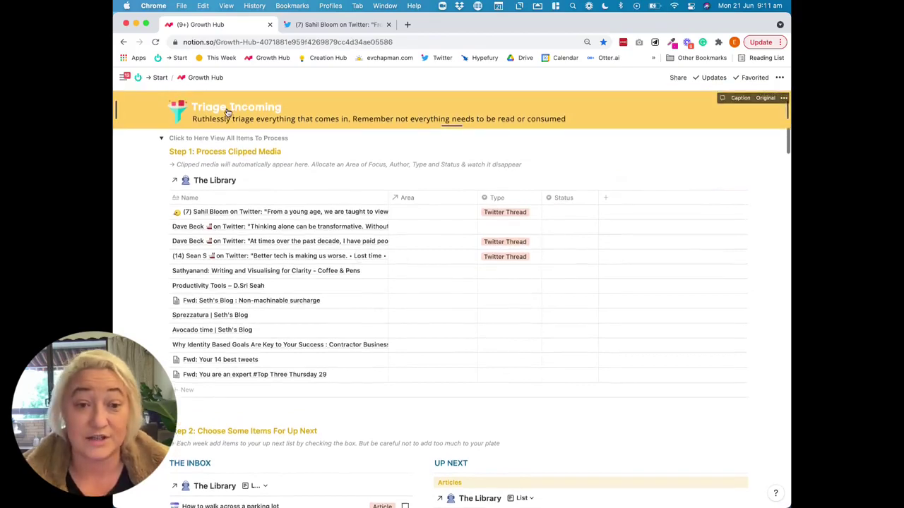
{"action": "scroll", "coordinate": [227, 112], "scroll_direction": "up", "scroll_amount": 1}
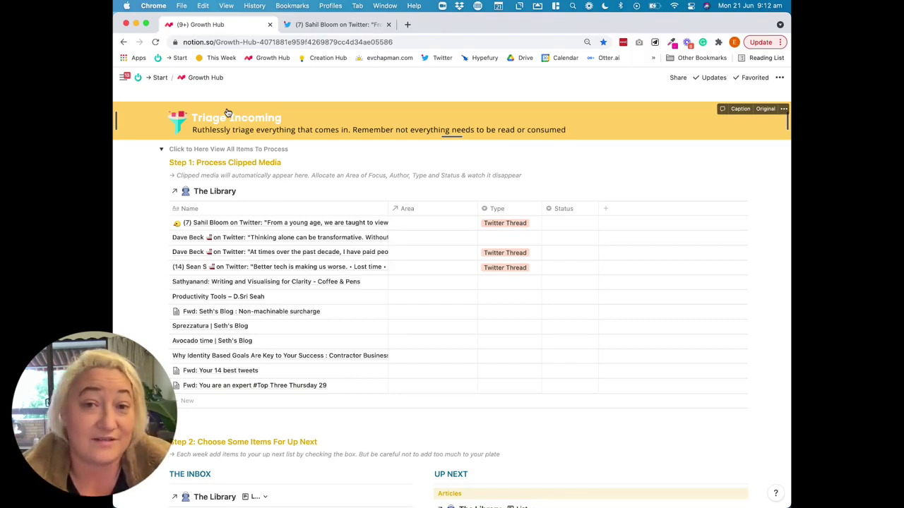
{"action": "scroll", "coordinate": [318, 176], "scroll_direction": "down", "scroll_amount": 1}
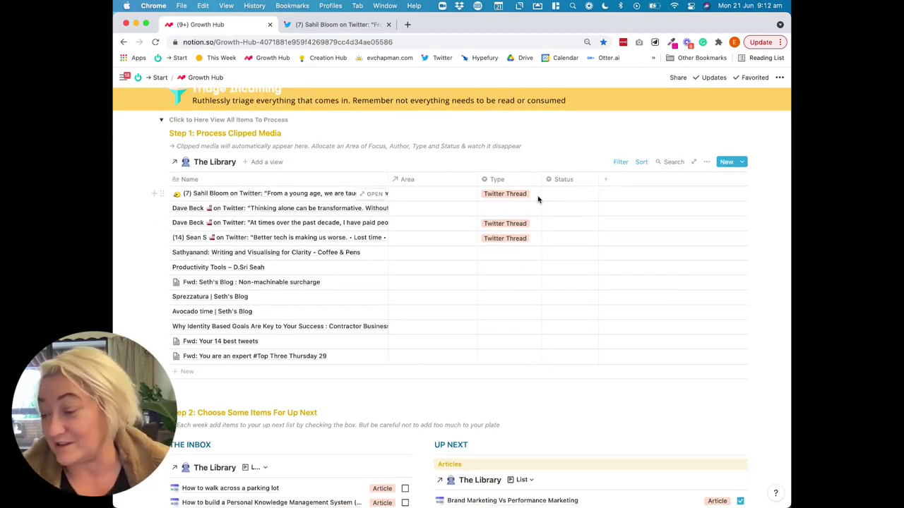
- Open the newly clipped Twitter thread's entry as a full page and go to its literature notes section with the Resonance Journal
{"action": "left_click", "coordinate": [373, 193]}
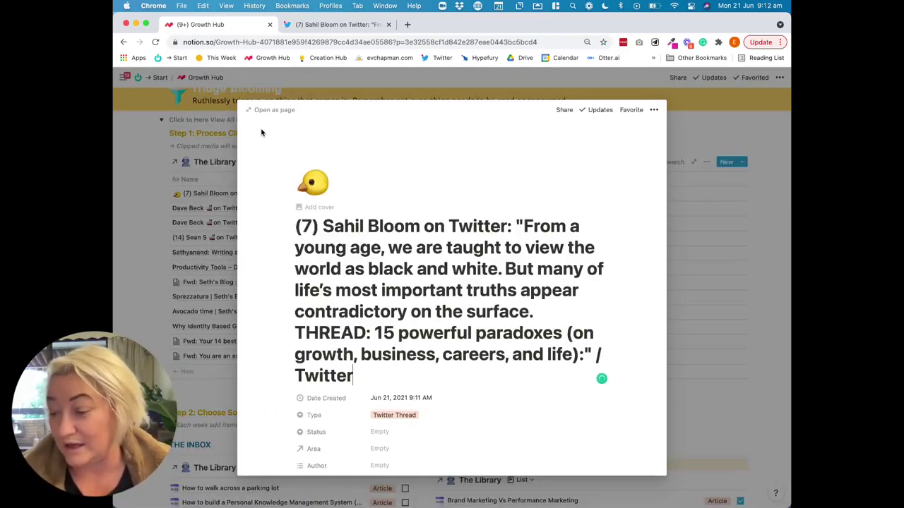
{"action": "left_click", "coordinate": [275, 110]}
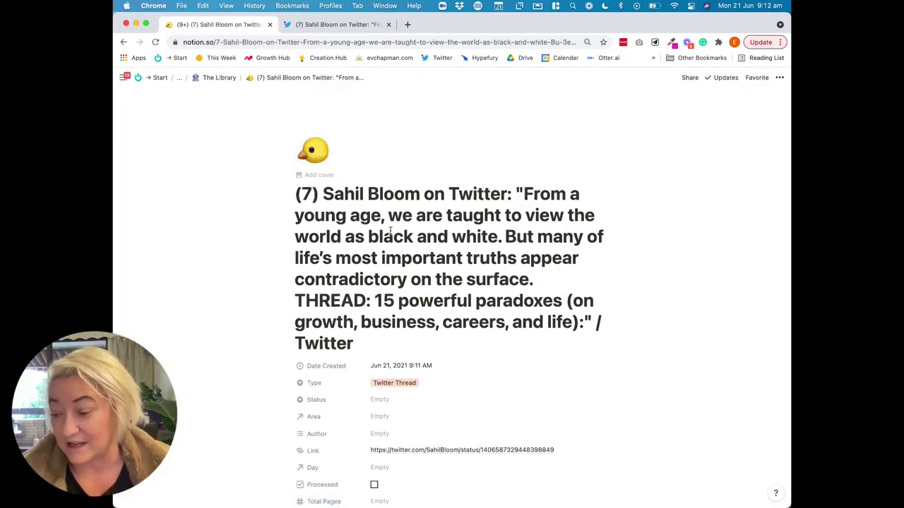
{"action": "scroll", "coordinate": [383, 240], "scroll_direction": "down", "scroll_amount": 3}
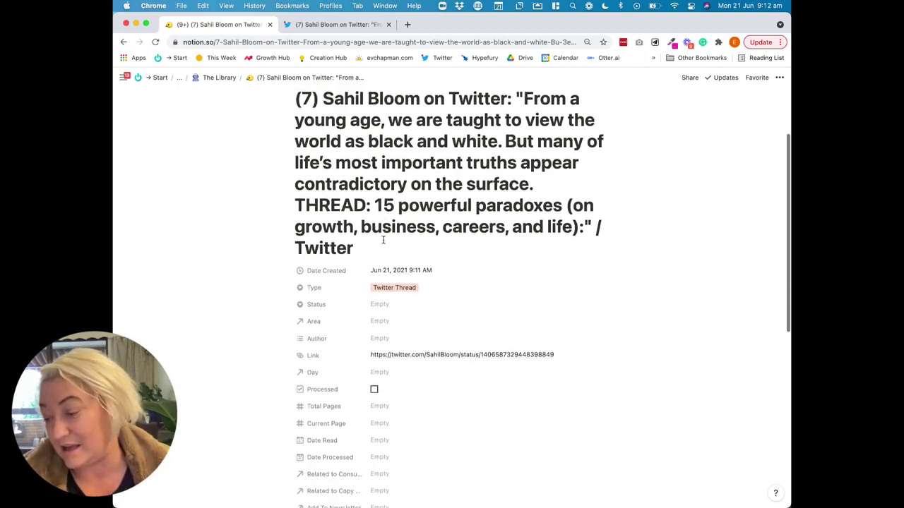
{"action": "scroll", "coordinate": [366, 387], "scroll_direction": "down", "scroll_amount": 10}
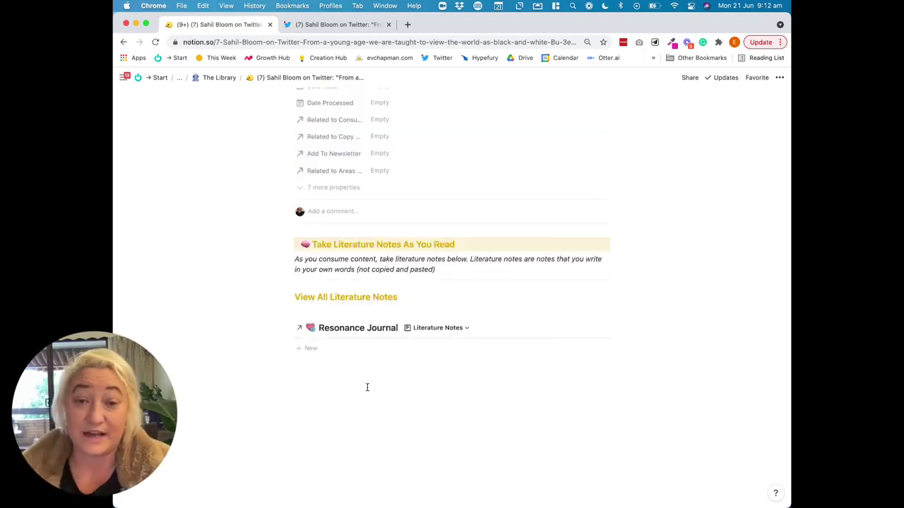
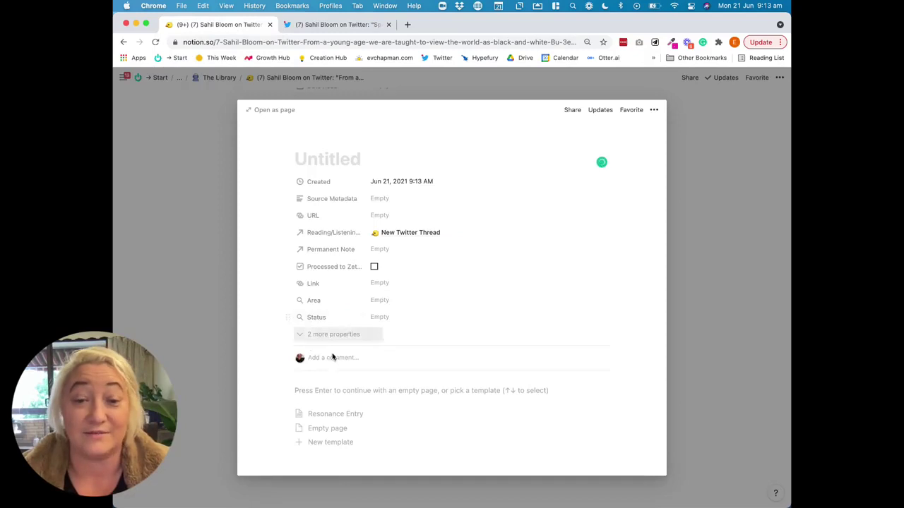
- Paste the copied Sprezzatura tweet into the body of the new Resonance Journal note
{"action": "key", "text": "super+v"}
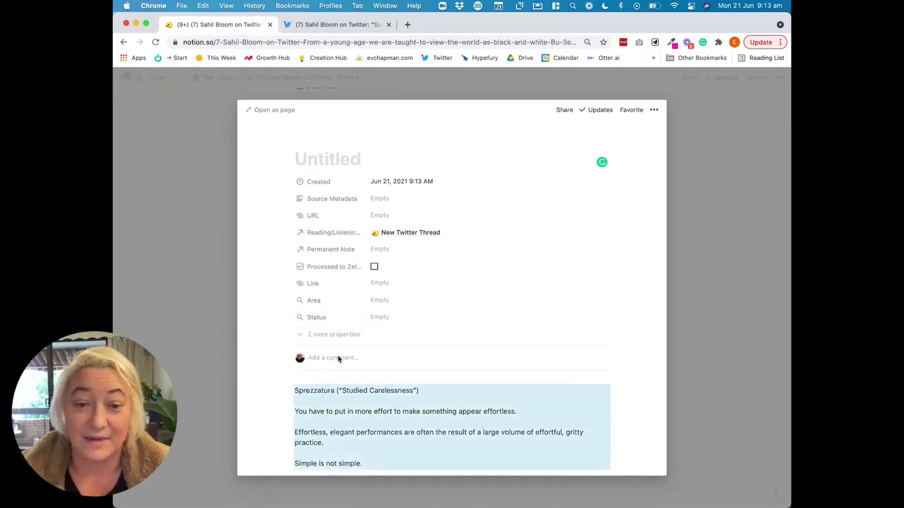
{"action": "scroll", "coordinate": [337, 353], "scroll_direction": "down", "scroll_amount": 1}
{"action": "scroll", "coordinate": [328, 355], "scroll_direction": "up", "scroll_amount": 1}
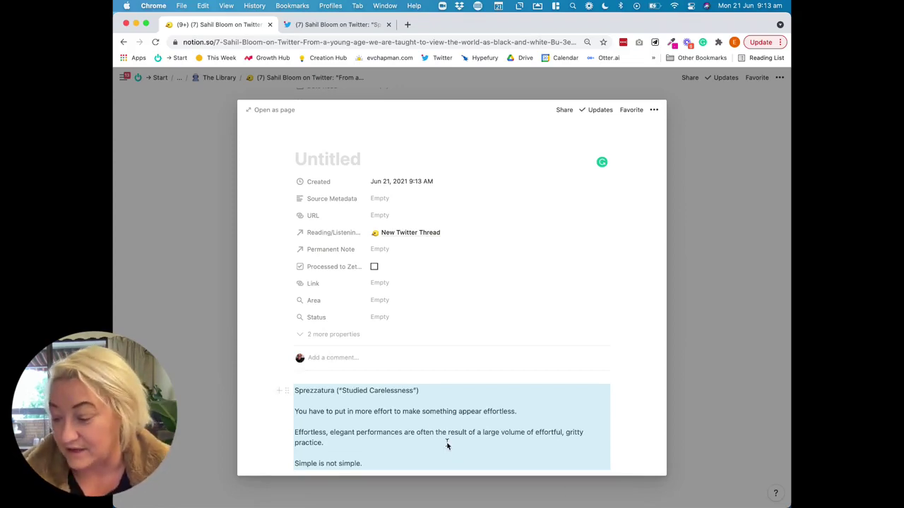
- Copy the note's first line, "Sprezzatura (“Studied Carelessness”)", into its title and close the note
{"action": "left_click", "coordinate": [394, 404]}
{"action": "left_click_drag", "start_coordinate": [419, 391], "coordinate": [285, 387]}
{"action": "key", "text": "super+c"}
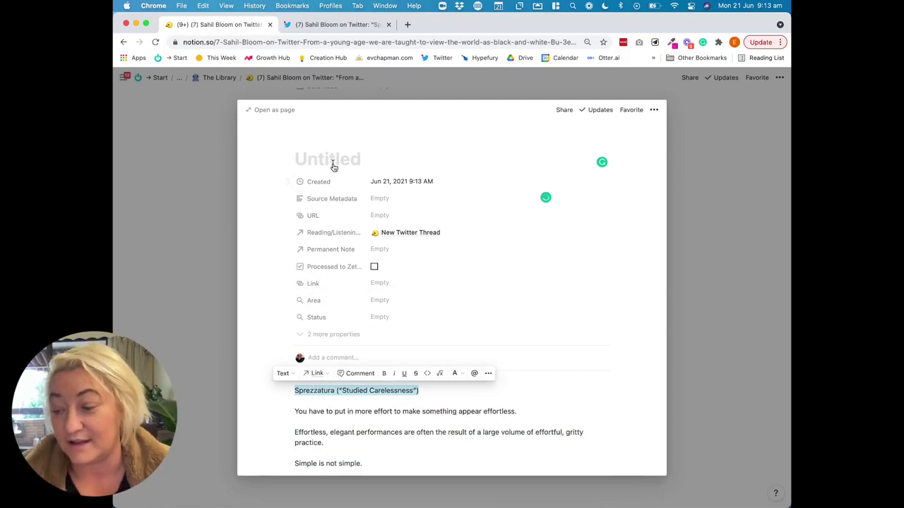
{"action": "left_click", "coordinate": [329, 159]}
{"action": "key", "text": "super+v"}
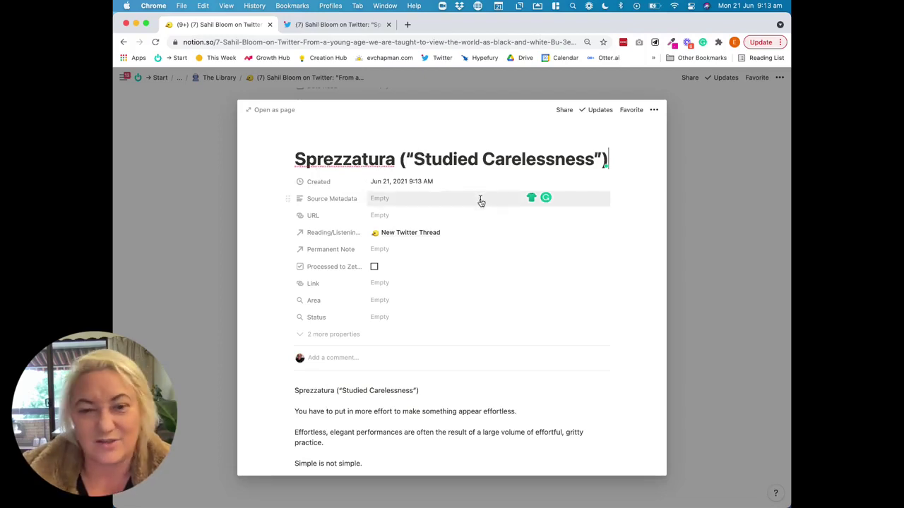
{"action": "left_click", "coordinate": [702, 231]}
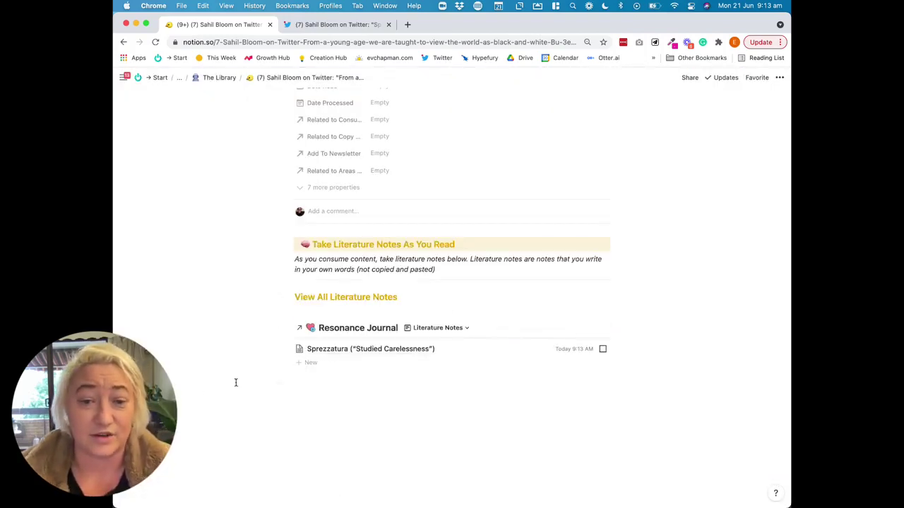
- Review the clipped thread's Notion page and the following tweets in the Twitter thread, and return to the Growth Hub page
{"action": "scroll", "coordinate": [321, 381], "scroll_direction": "up", "scroll_amount": 10}
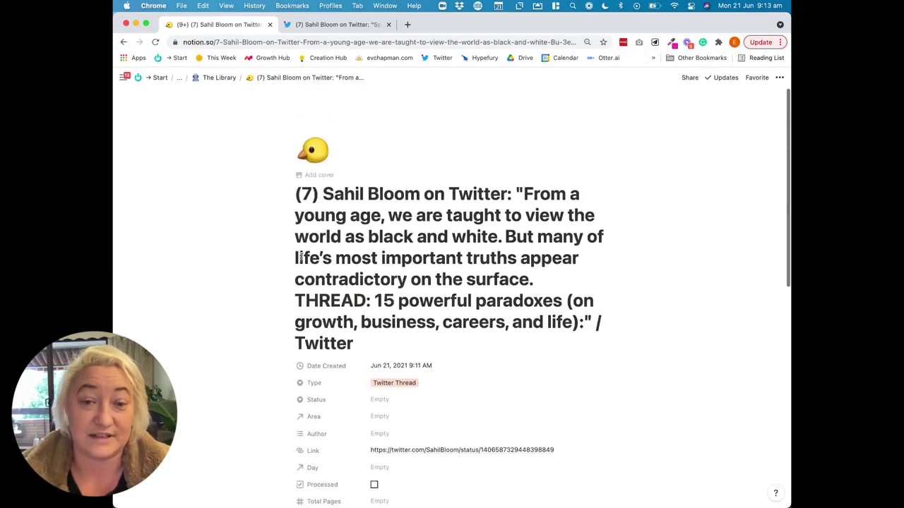
{"action": "scroll", "coordinate": [299, 285], "scroll_direction": "down", "scroll_amount": 8}
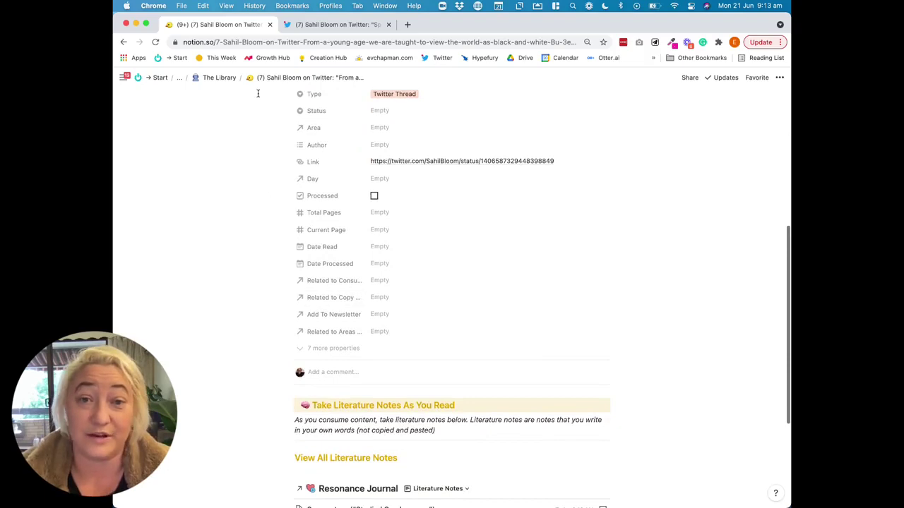
{"action": "left_click", "coordinate": [317, 26]}
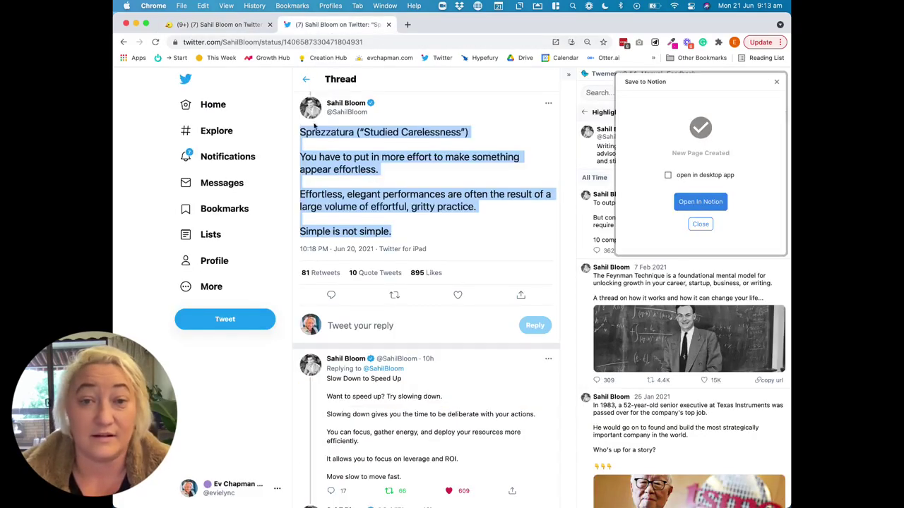
{"action": "scroll", "coordinate": [346, 163], "scroll_direction": "down", "scroll_amount": 5}
{"action": "scroll", "coordinate": [364, 201], "scroll_direction": "down", "scroll_amount": 2}
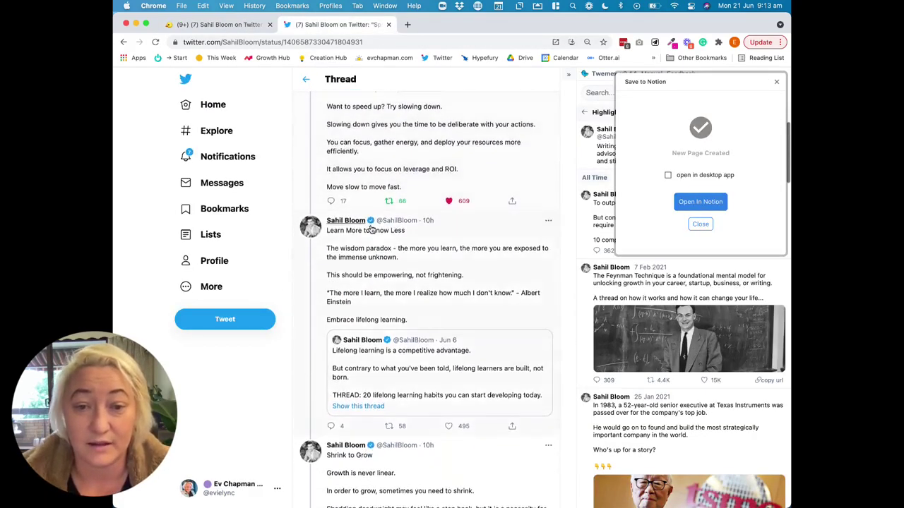
{"action": "left_click", "coordinate": [197, 26]}
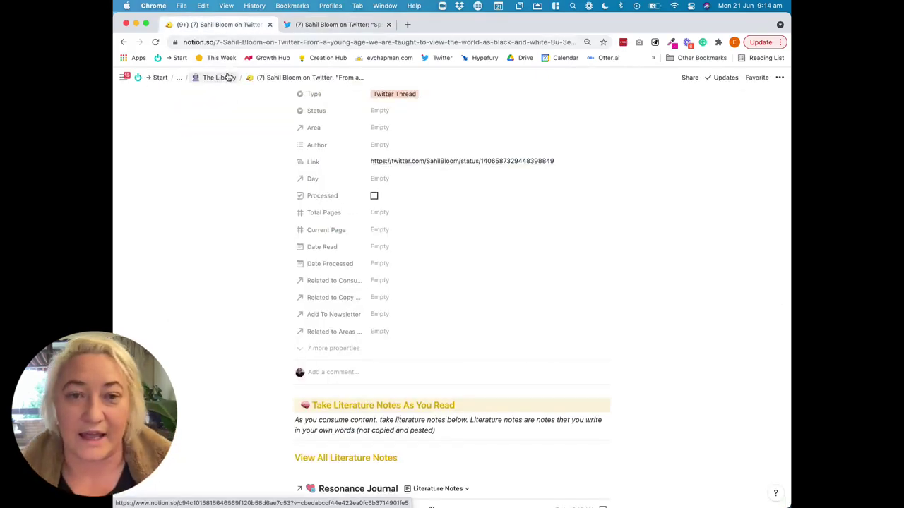
{"action": "left_click", "coordinate": [228, 77]}
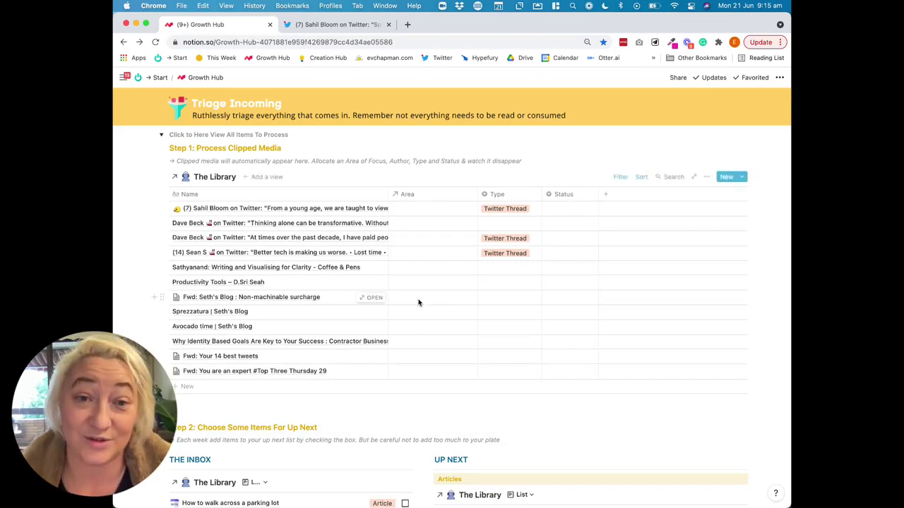
- Look through the Growth Hub's Areas of Focus, Triage Incoming, Engage With Your Content and note-processing sections, and return to its beginning
{"action": "scroll", "coordinate": [418, 303], "scroll_direction": "up", "scroll_amount": 10}
{"action": "scroll", "coordinate": [374, 323], "scroll_direction": "up", "scroll_amount": 1}
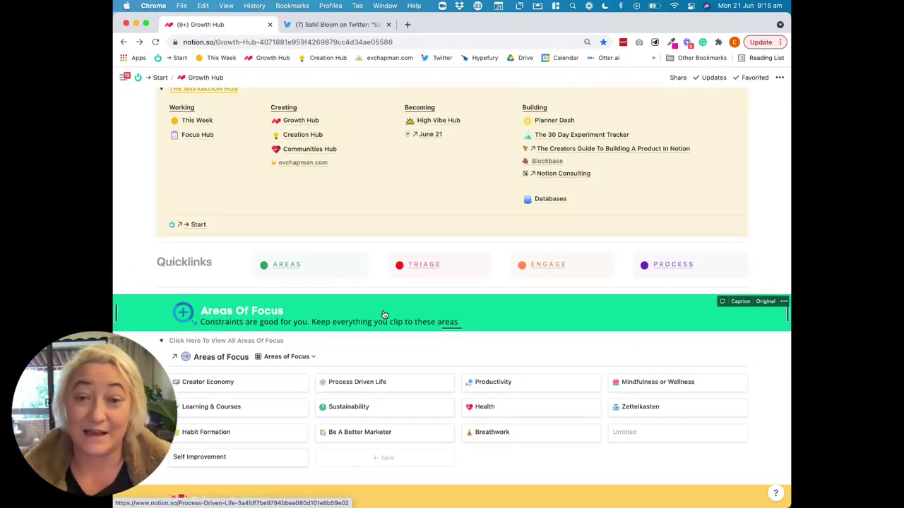
{"action": "scroll", "coordinate": [382, 315], "scroll_direction": "down", "scroll_amount": 10}
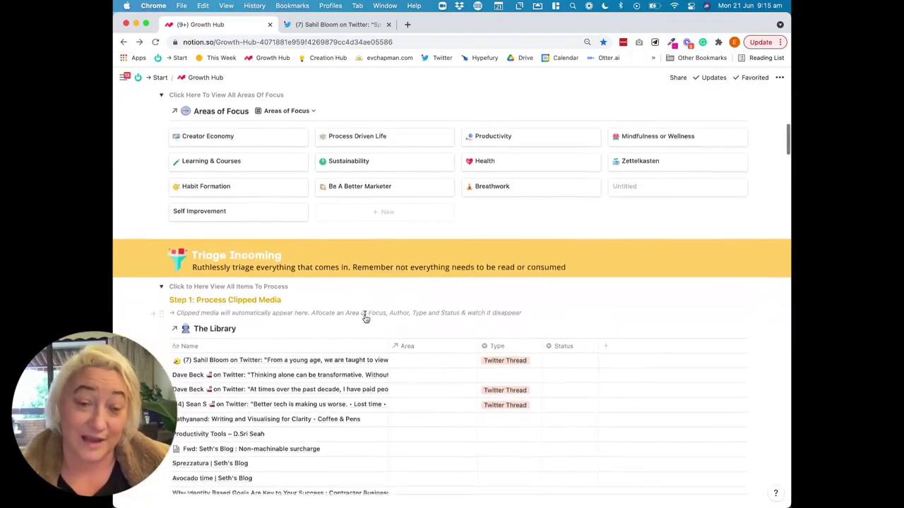
{"action": "scroll", "coordinate": [365, 316], "scroll_direction": "down", "scroll_amount": 20}
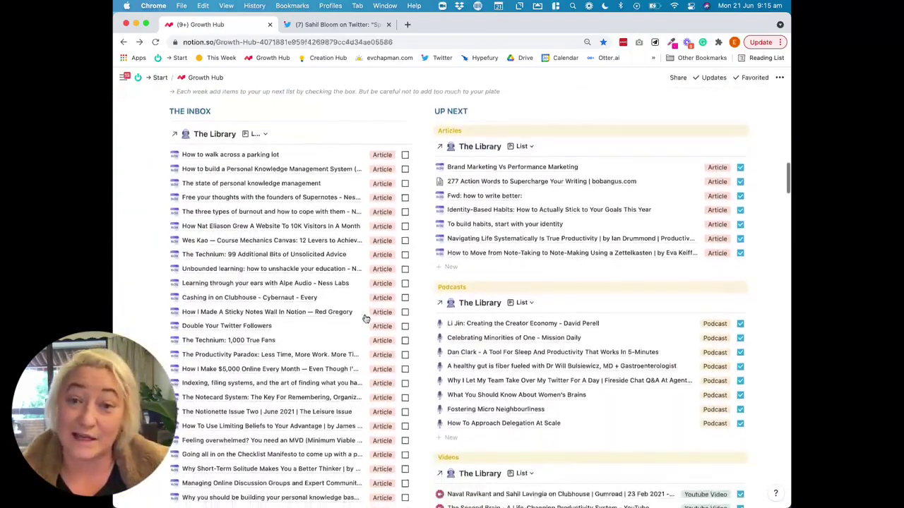
{"action": "scroll", "coordinate": [365, 319], "scroll_direction": "down", "scroll_amount": 15}
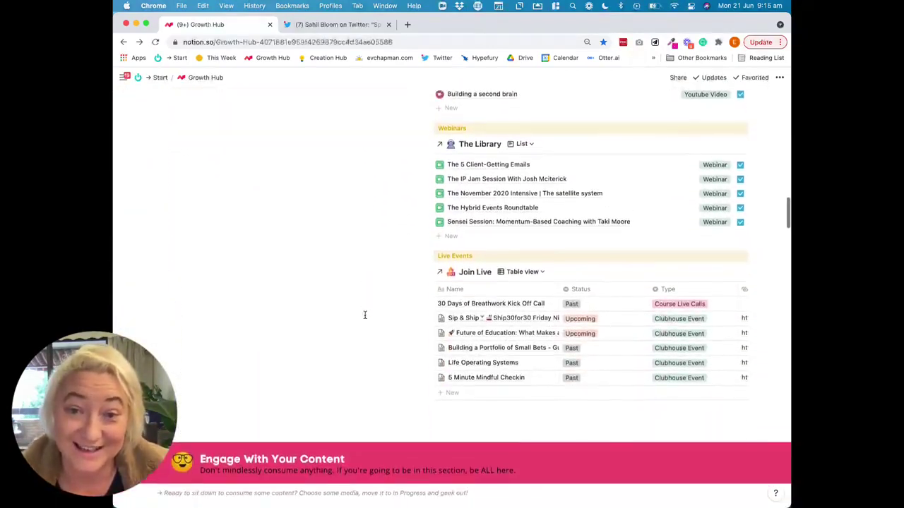
{"action": "scroll", "coordinate": [365, 316], "scroll_direction": "down", "scroll_amount": 15}
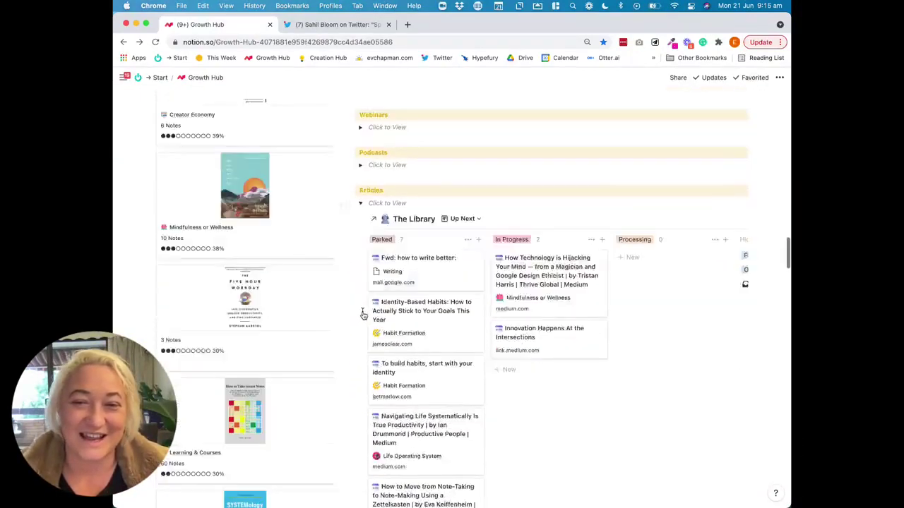
{"action": "scroll", "coordinate": [361, 315], "scroll_direction": "down", "scroll_amount": 15}
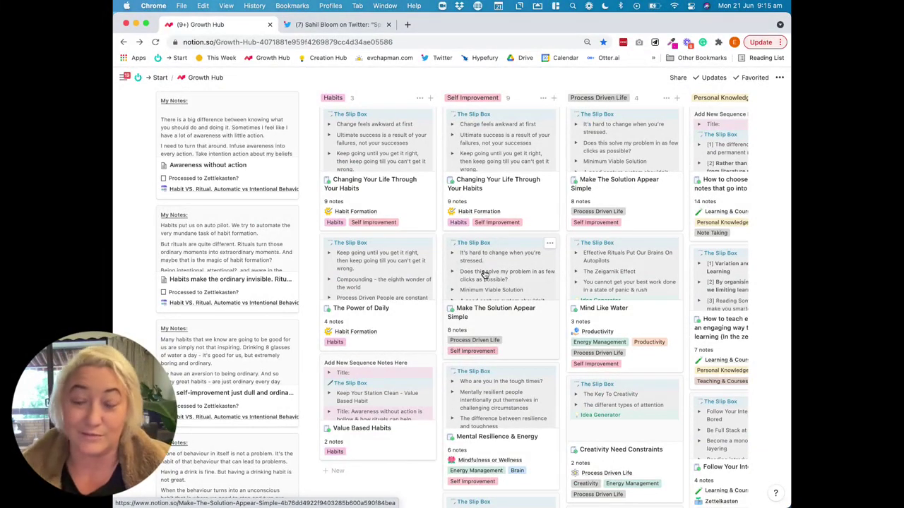
{"action": "scroll", "coordinate": [484, 274], "scroll_direction": "down", "scroll_amount": 12}
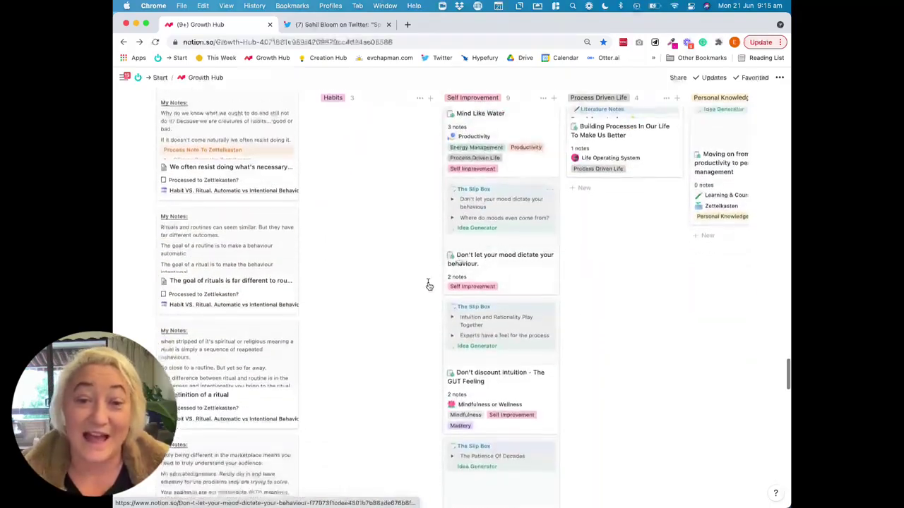
{"action": "scroll", "coordinate": [398, 266], "scroll_direction": "down", "scroll_amount": 3}
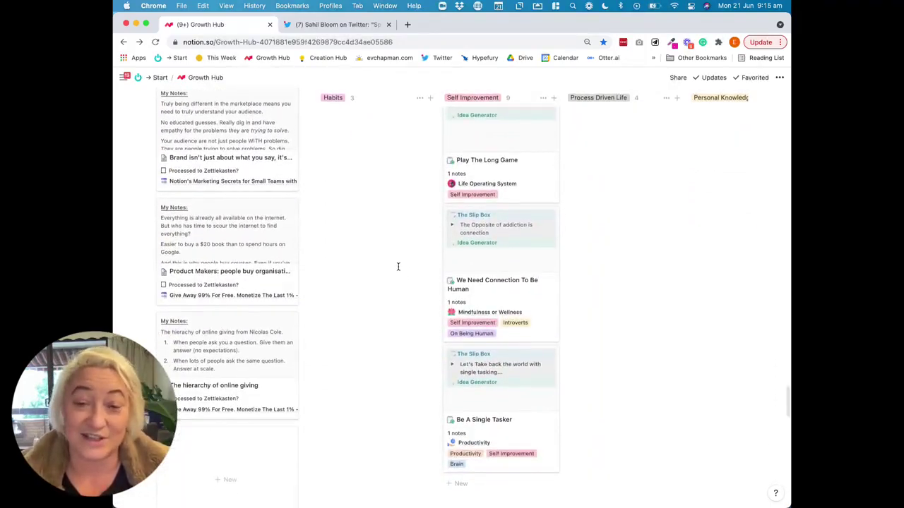
{"action": "scroll", "coordinate": [398, 266], "scroll_direction": "up", "scroll_amount": 10}
{"action": "scroll", "coordinate": [397, 266], "scroll_direction": "up", "scroll_amount": 10}
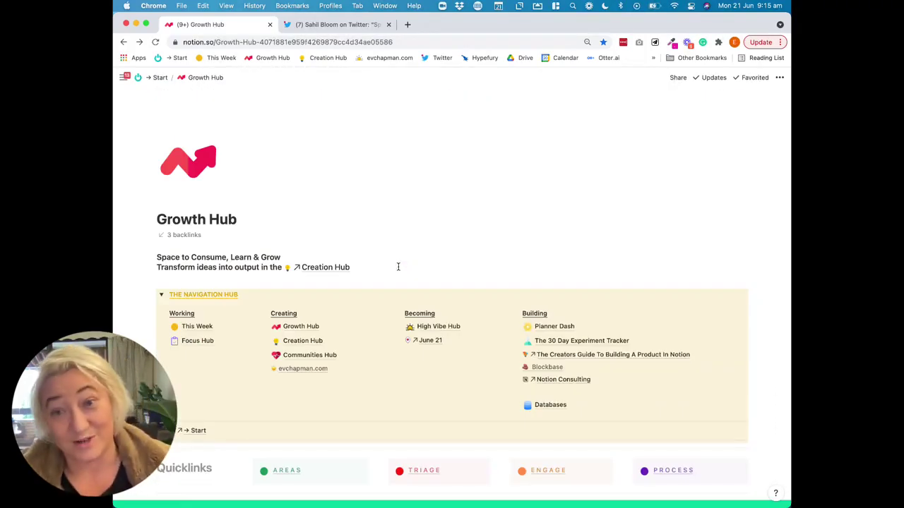